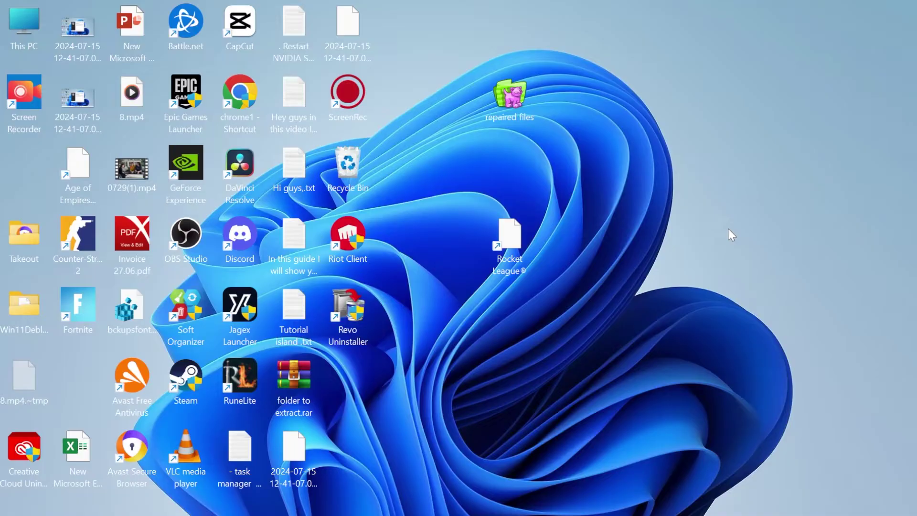
Open the Storage Sense settings from the system's storage settings in Windows Settings.
key(super)
text(settings)
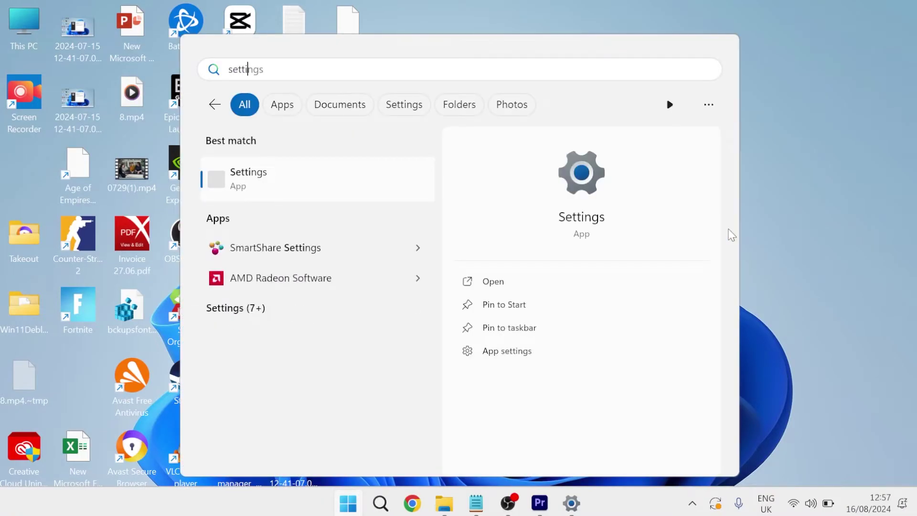
click(354, 183)
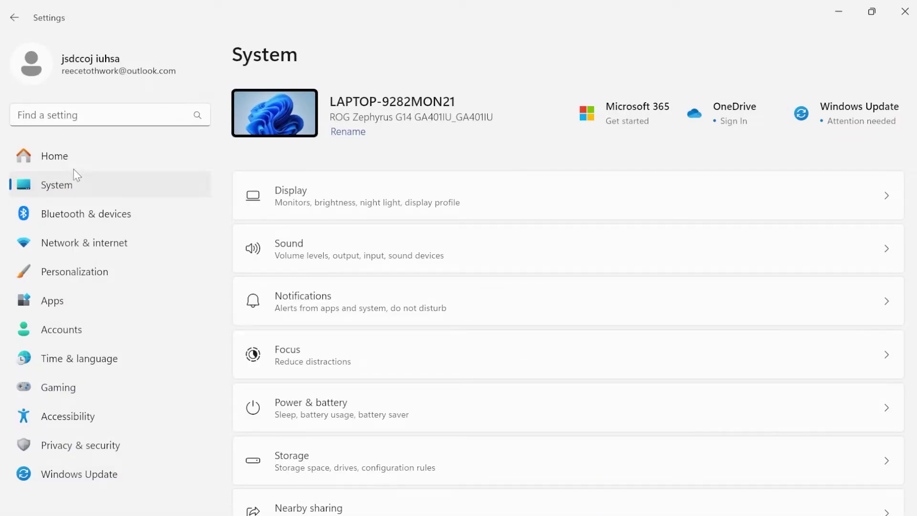
scroll(418, 258, down, 4)
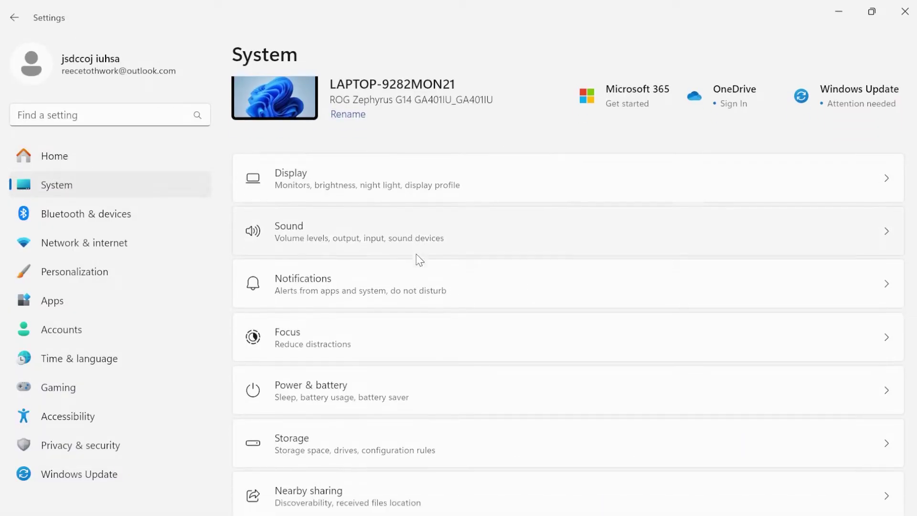
click(323, 259)
scroll(251, 139, down, 5)
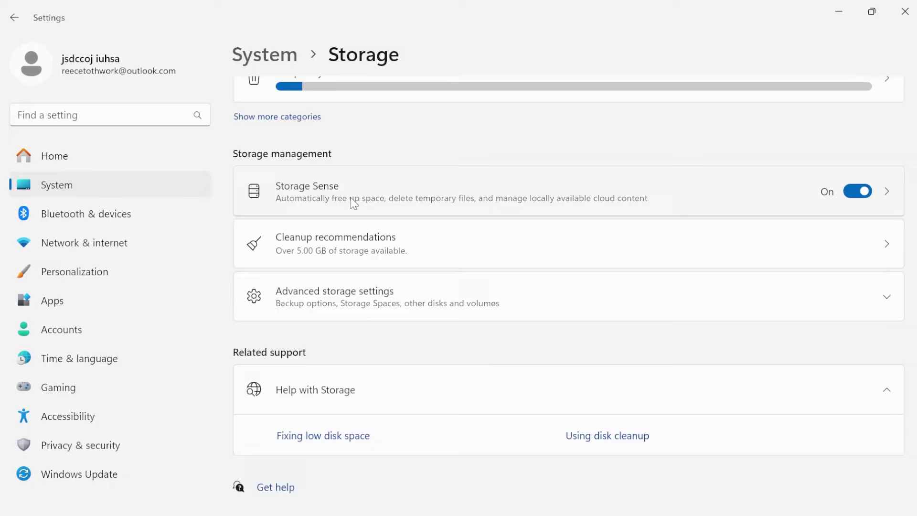
click(426, 193)
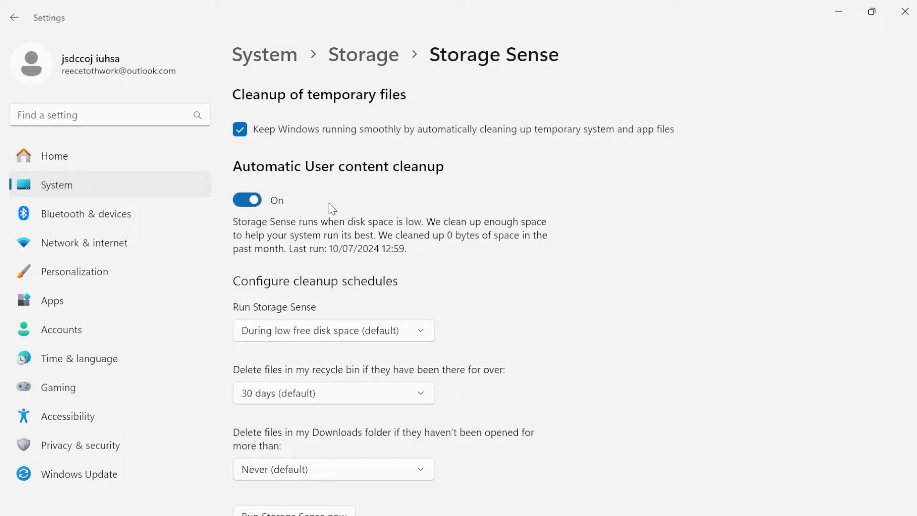
Set Storage Sense to run during low free disk space (default).
scroll(333, 208, down, 2)
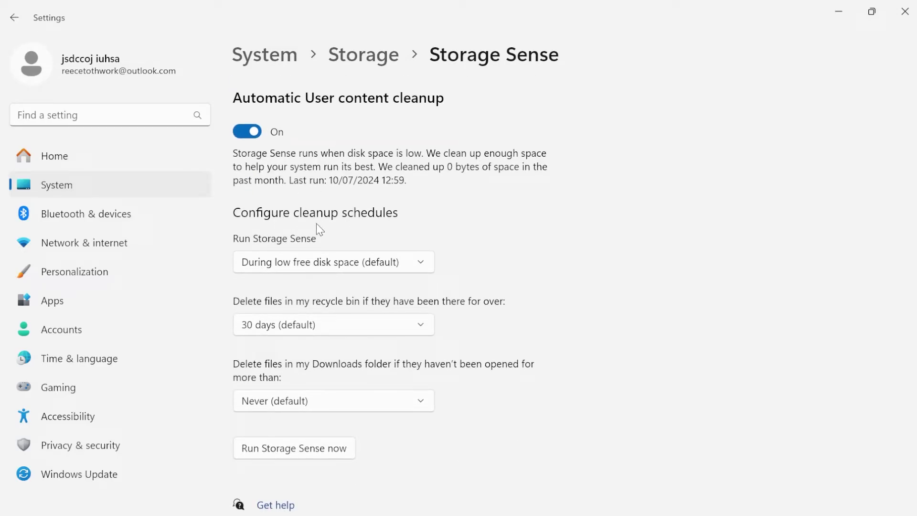
click(286, 267)
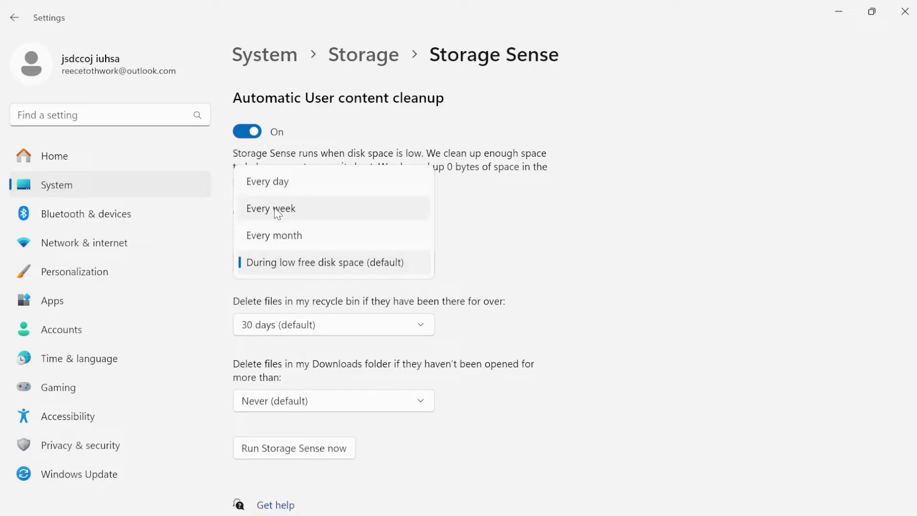
click(311, 270)
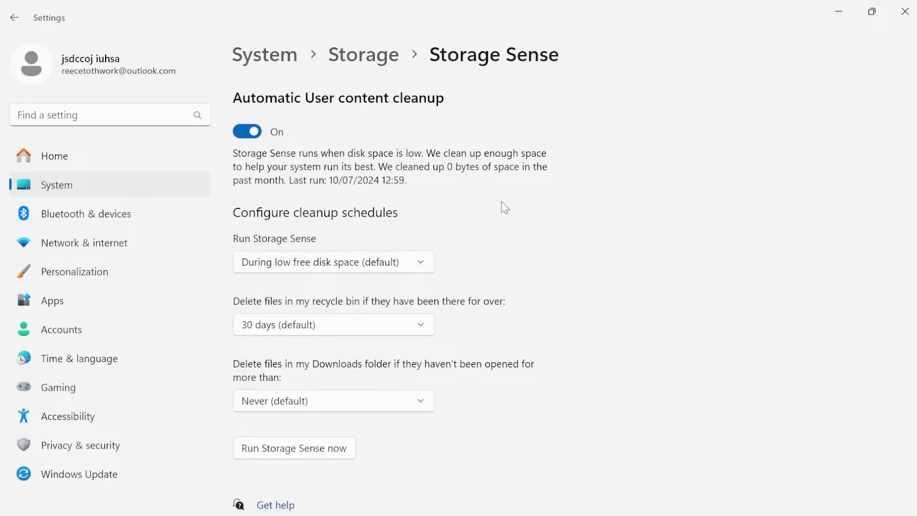
Set recycle bin files to be deleted after 14 days, then run Storage Sense immediately and close Settings.
click(273, 325)
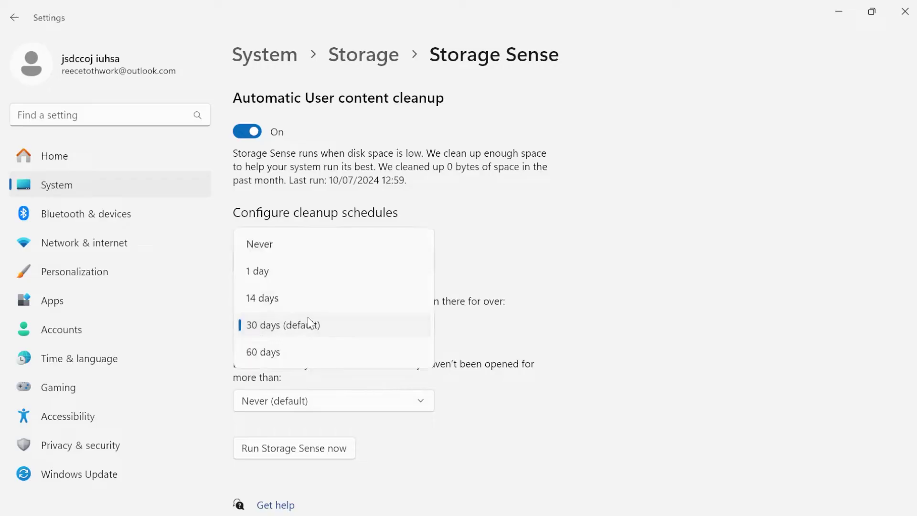
click(288, 305)
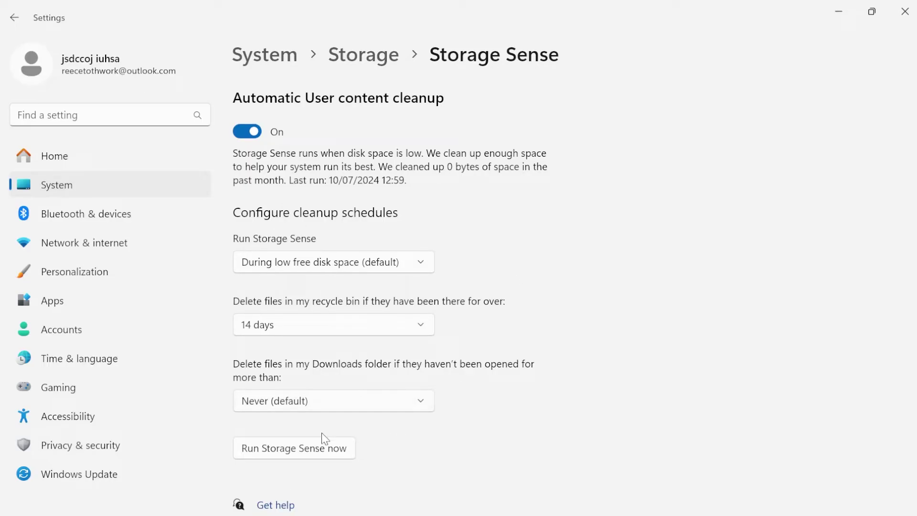
click(286, 455)
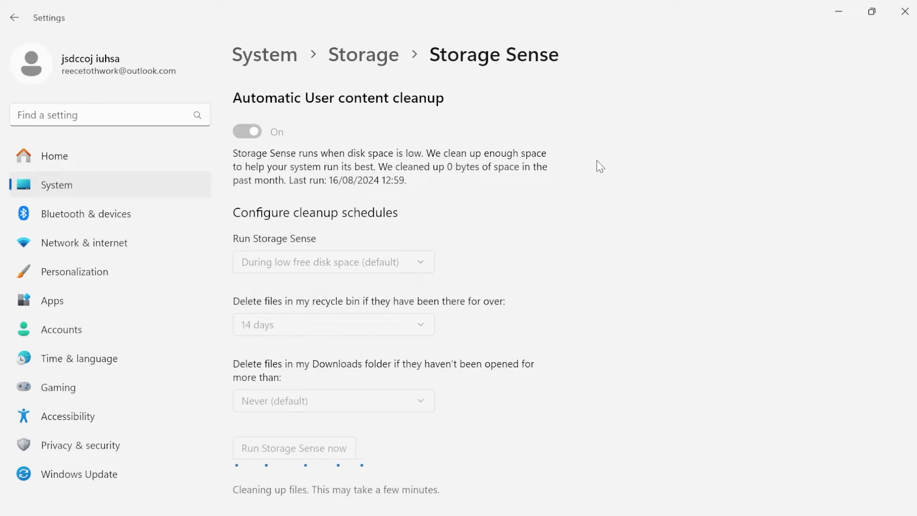
click(906, 11)
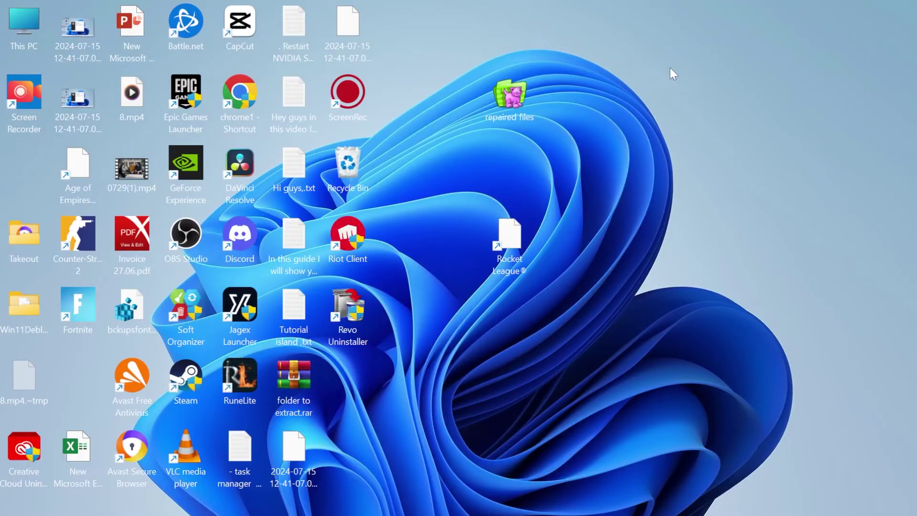
Move the Recycle Bin icon to an empty desktop area and set its custom maximum size to 10000 MB.
drag(351, 168, 673, 162)
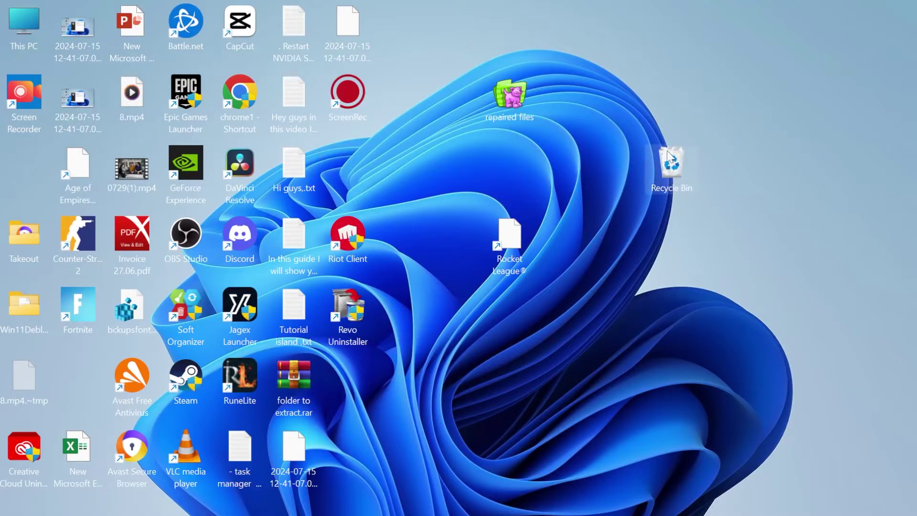
right_click(675, 167)
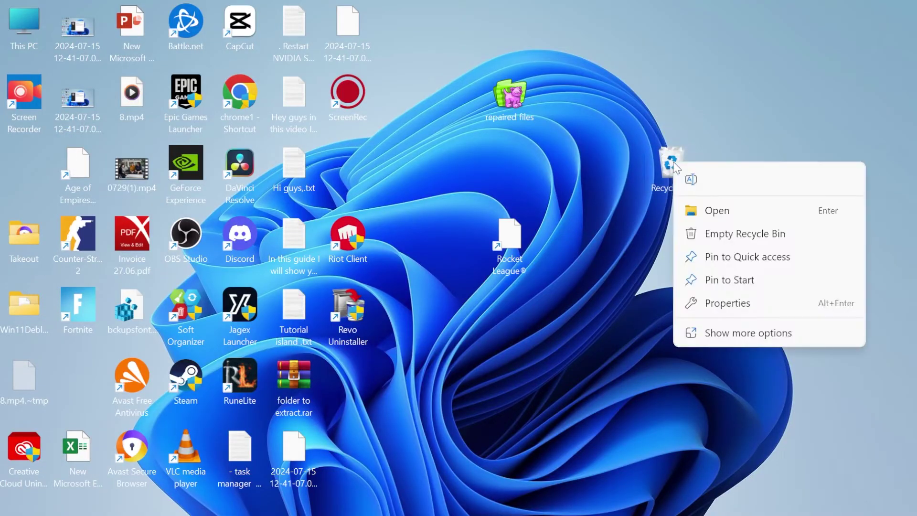
click(722, 313)
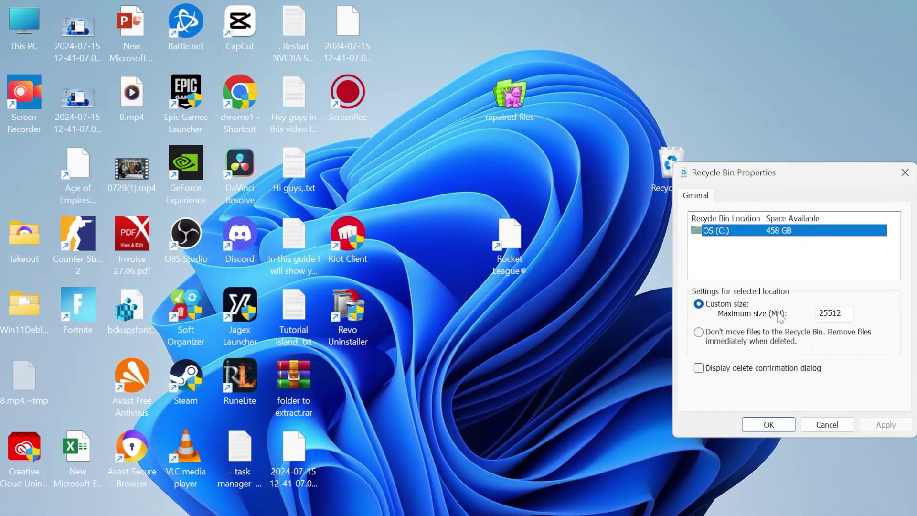
drag(843, 313, 822, 311)
text(10000)
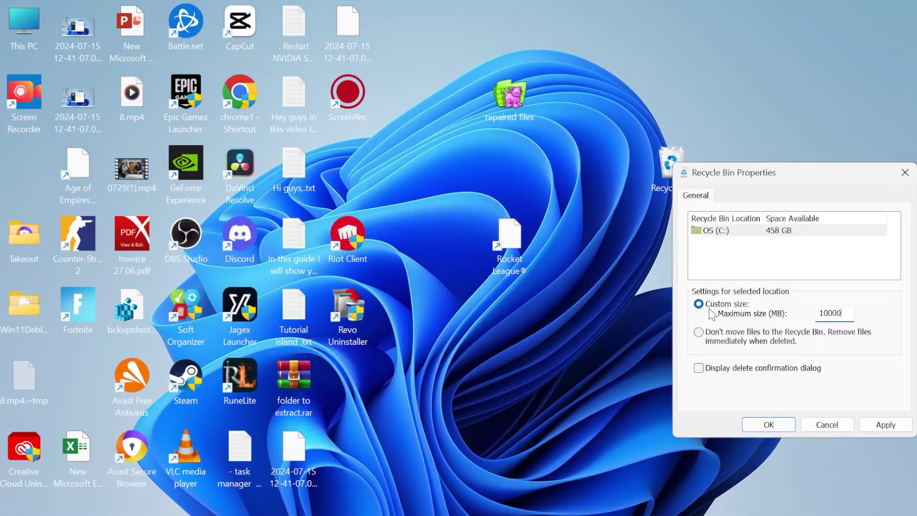
click(879, 427)
click(769, 425)
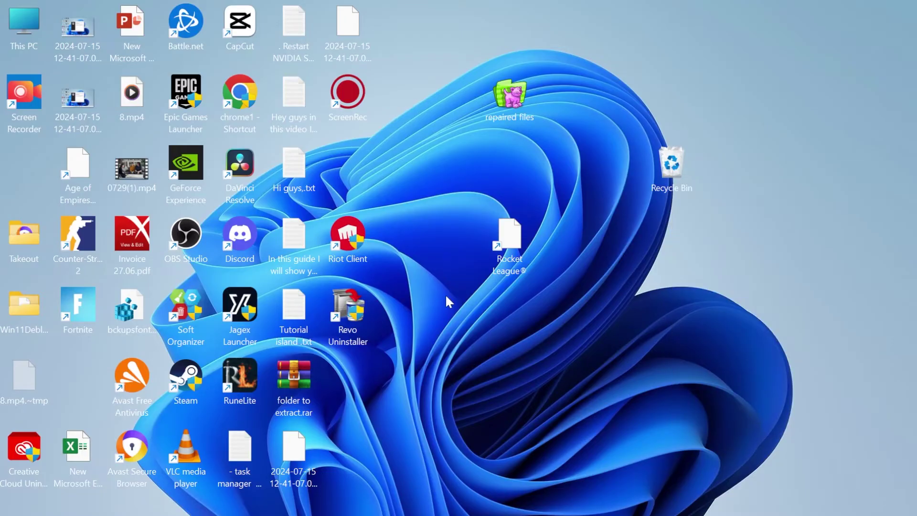
Open Disk Cleanup for the C: drive and include system files in the cleanup scan.
key(super)
text(d)
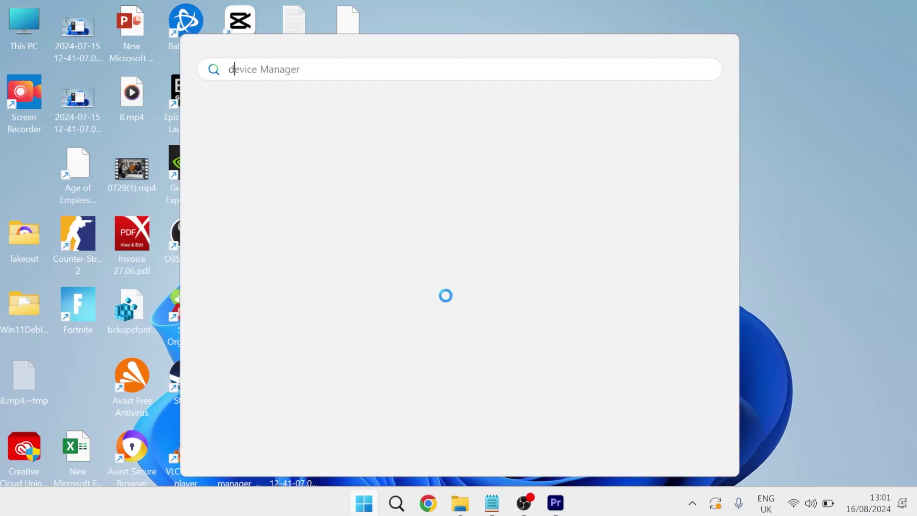
text(isk cl)
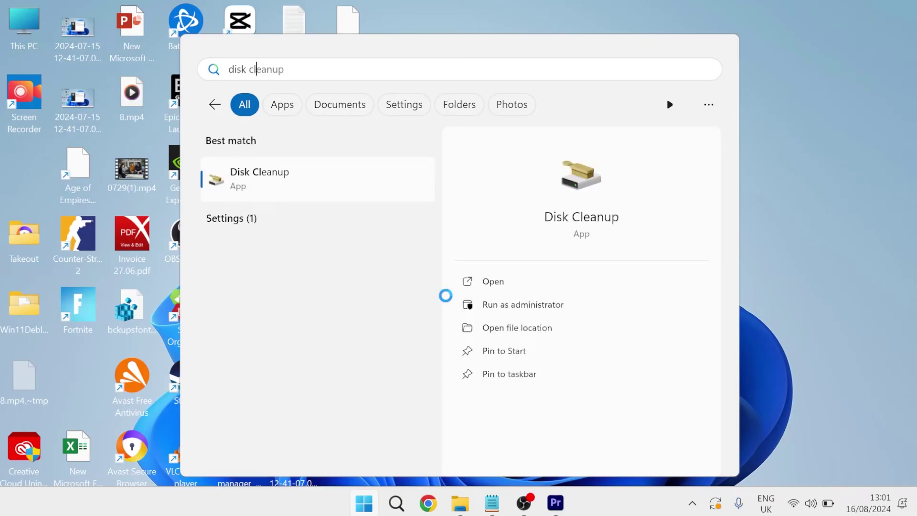
click(288, 185)
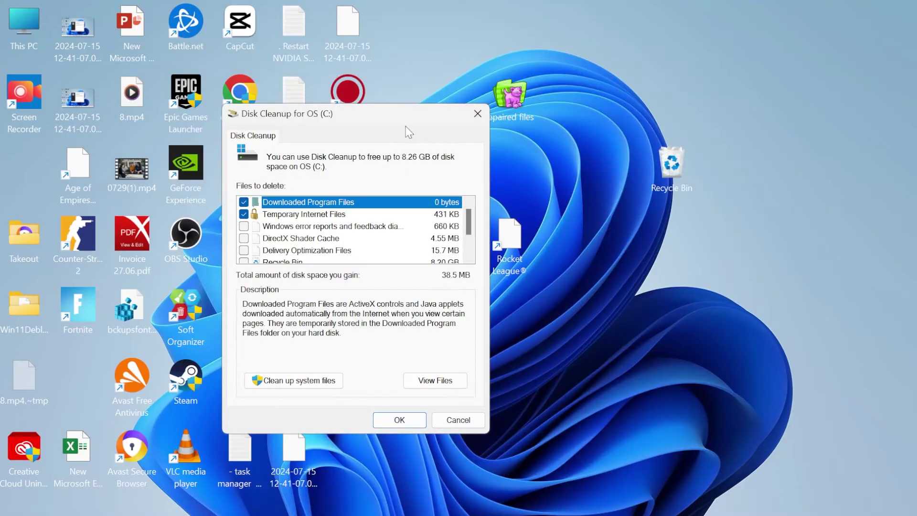
click(279, 383)
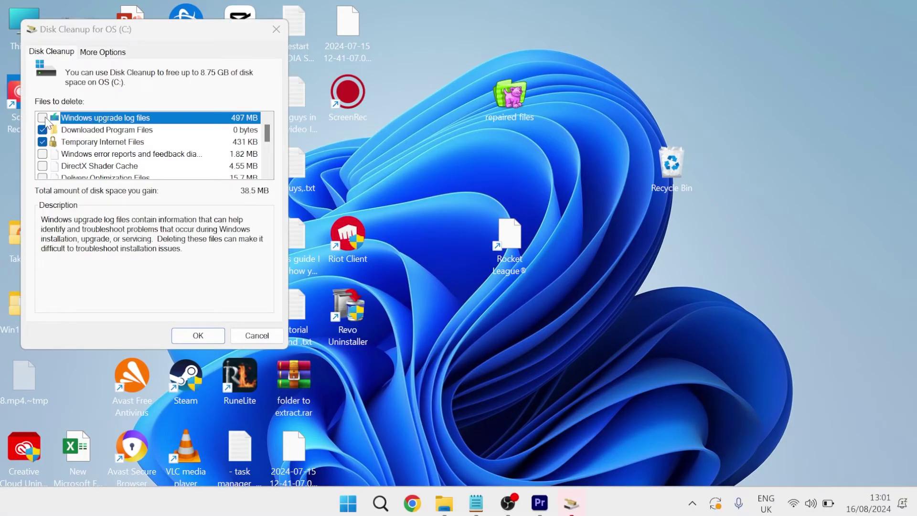
Mark every remaining file category for cleanup, including upgrade logs, Recycle Bin and system recovery log files, and permanently delete the files.
click(43, 118)
click(43, 154)
click(43, 166)
scroll(47, 163, down, 1)
click(43, 154)
click(42, 142)
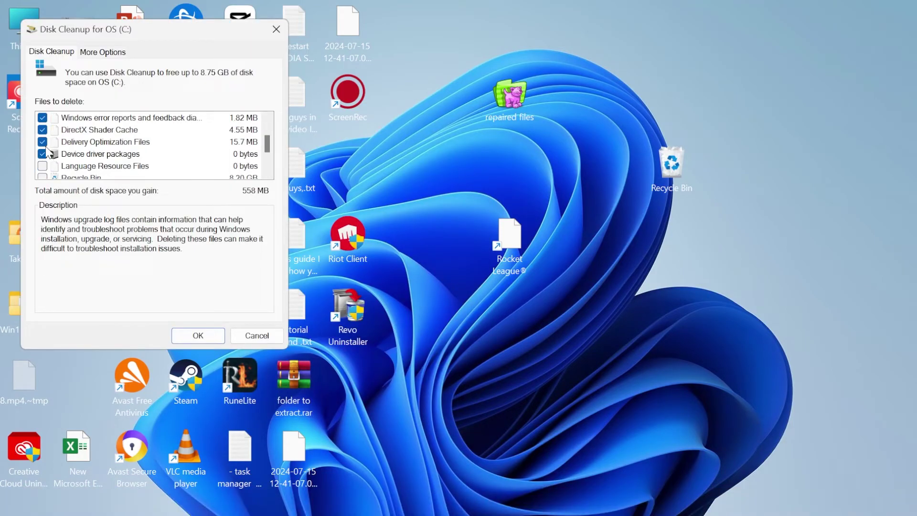
click(44, 176)
click(43, 142)
scroll(53, 153, down, 1)
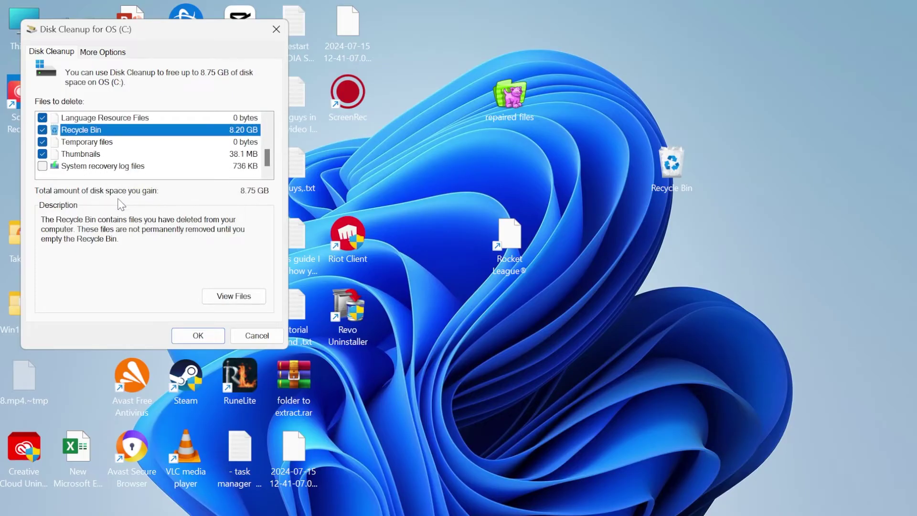
click(43, 165)
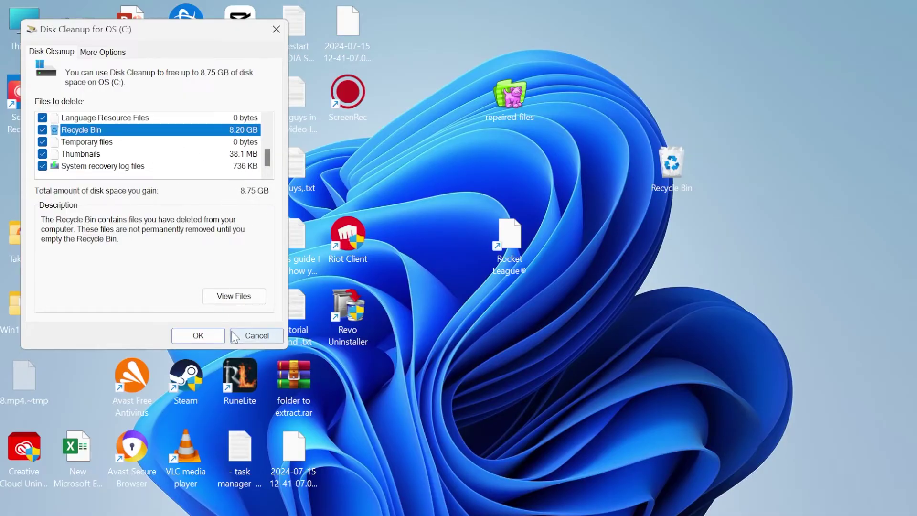
click(218, 337)
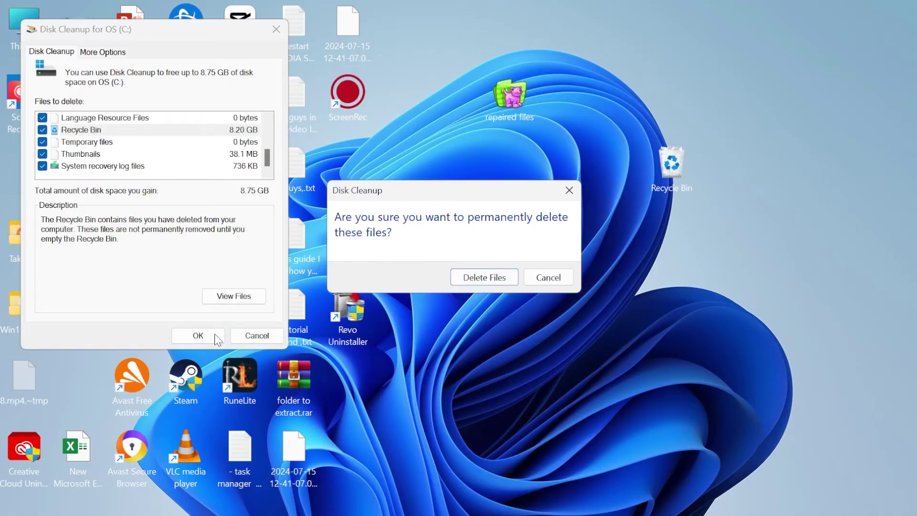
click(482, 278)
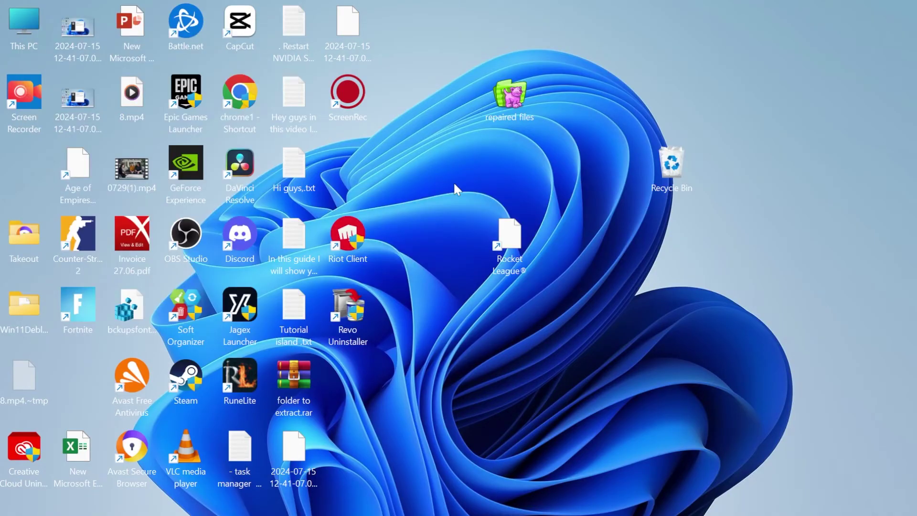
Open the installed apps list in Windows Settings and sort it by Size (Large to small).
key(super)
text(settings)
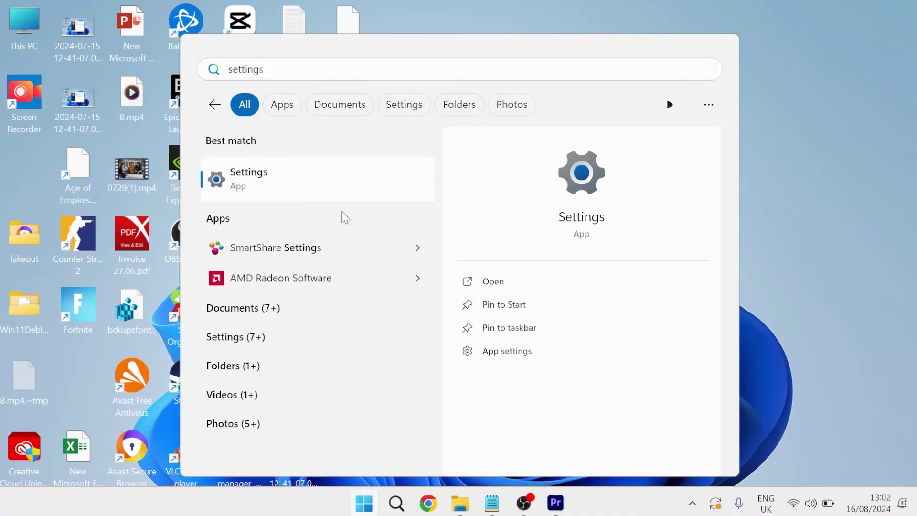
key(Return)
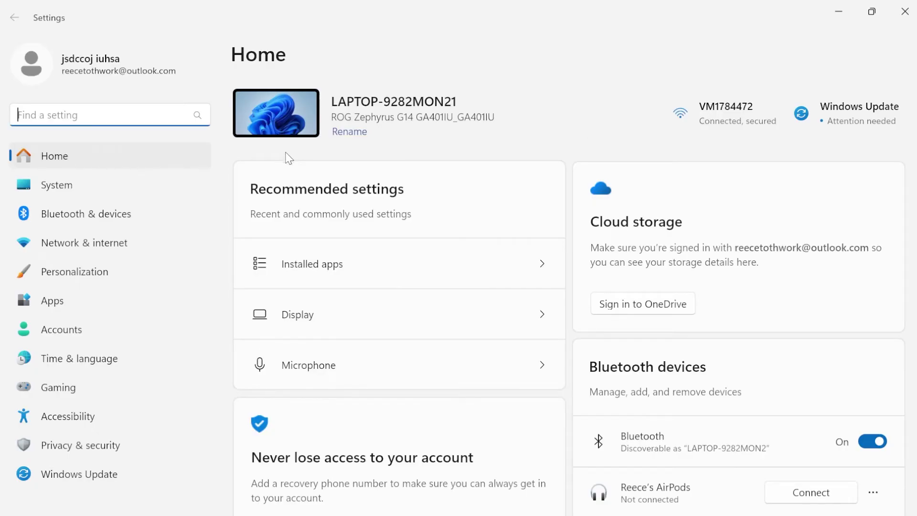
click(81, 301)
click(340, 109)
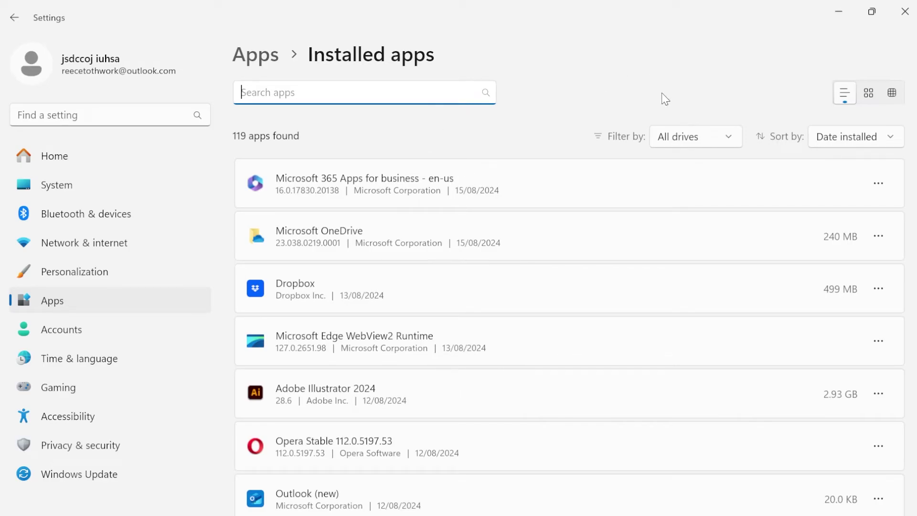
click(831, 141)
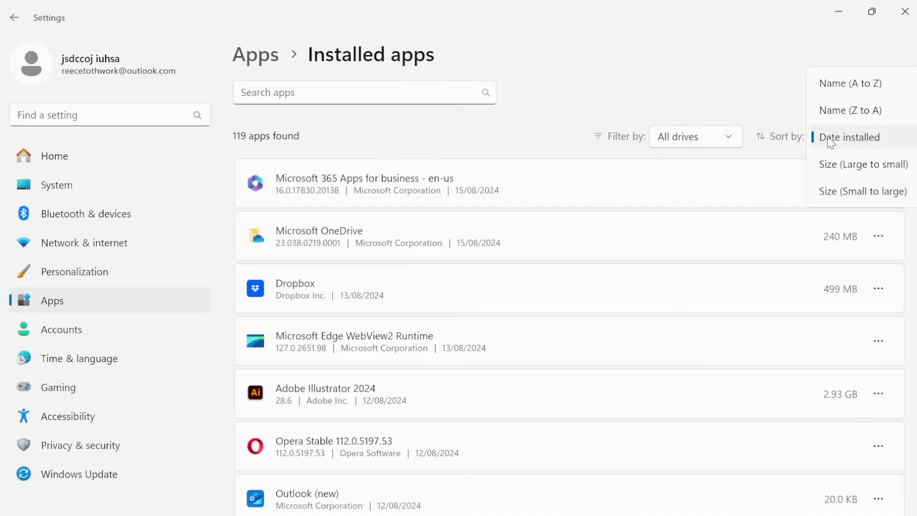
click(840, 168)
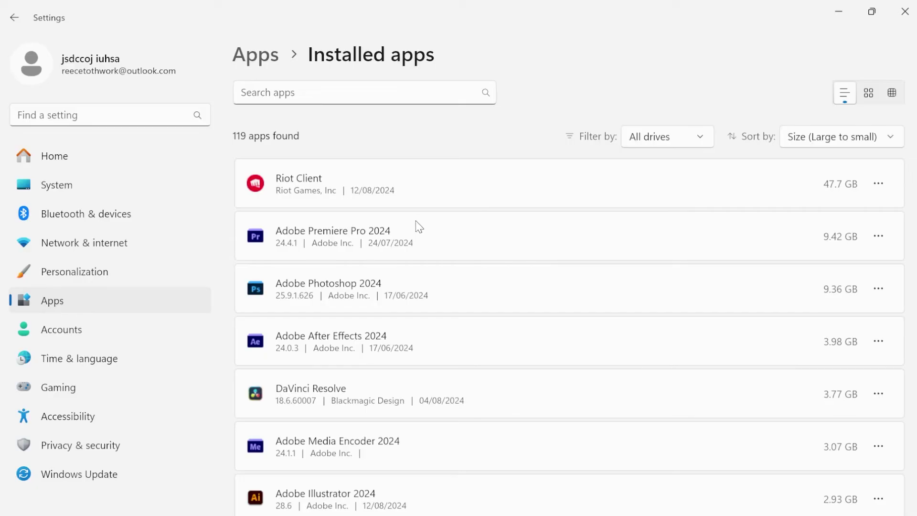
Uninstall Adobe Illustrator 2024 from the installed apps.
scroll(415, 221, down, 3)
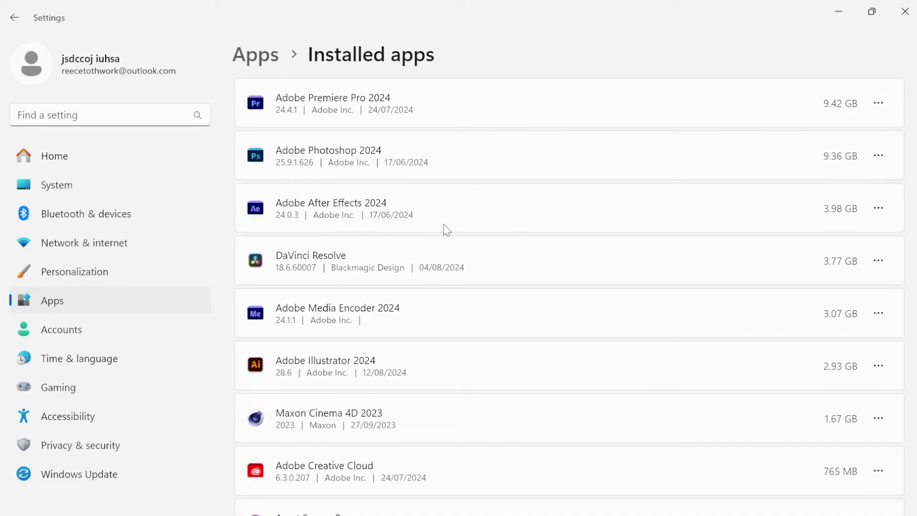
scroll(445, 225, down, 2)
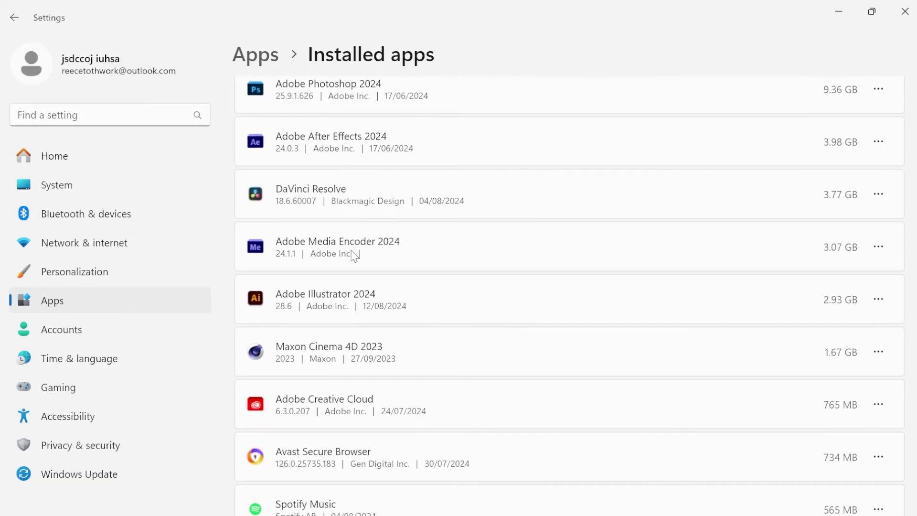
scroll(354, 256, down, 2)
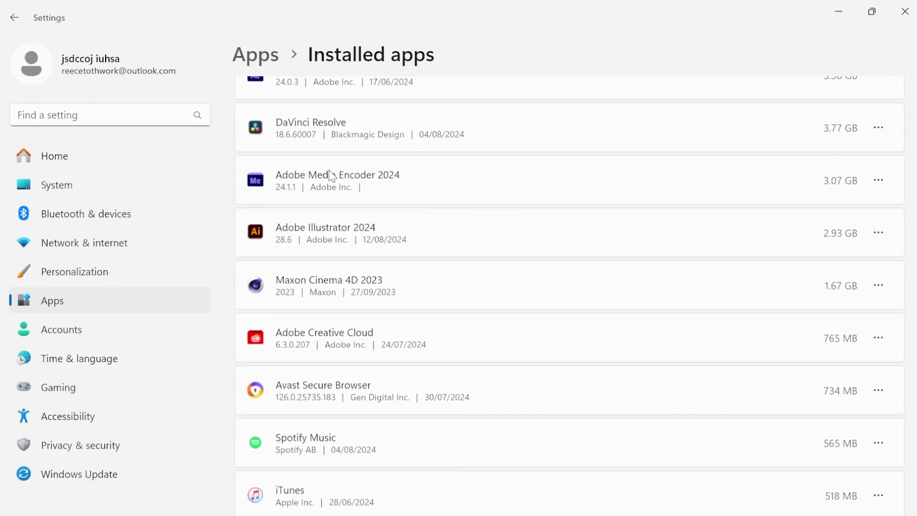
click(880, 235)
click(722, 288)
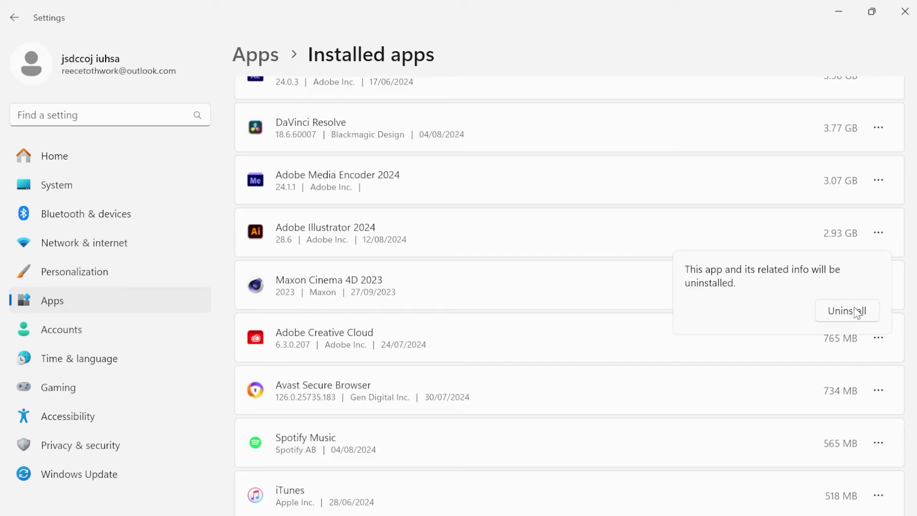
click(858, 312)
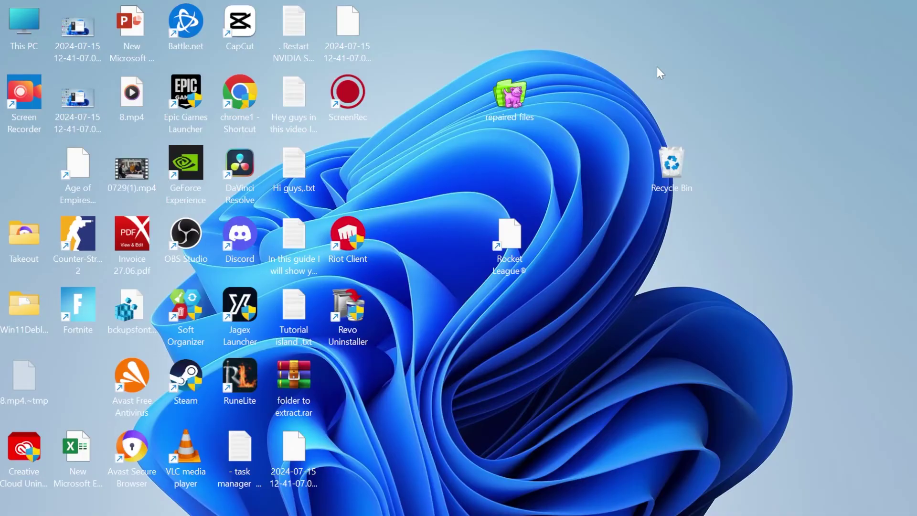
Open the restore point settings and configure system protection for the OS (C:) drive.
key(super)
text(create a)
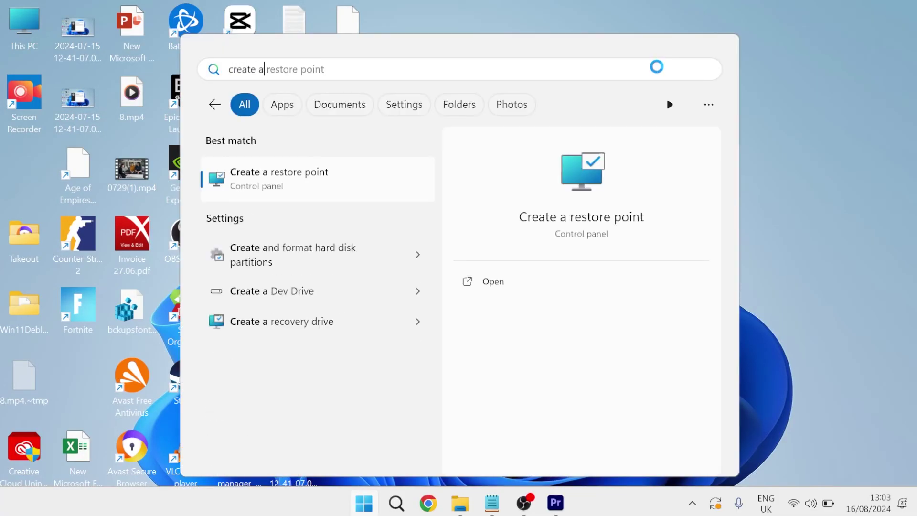
click(324, 173)
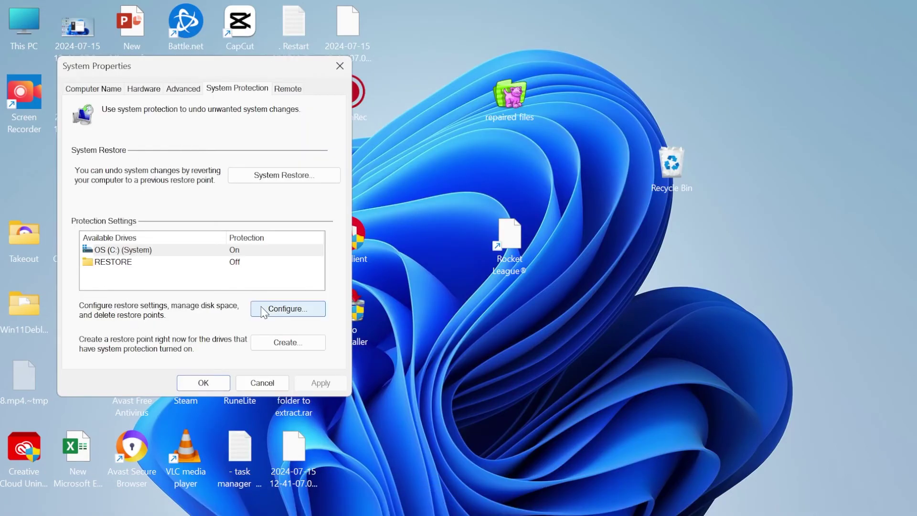
click(282, 315)
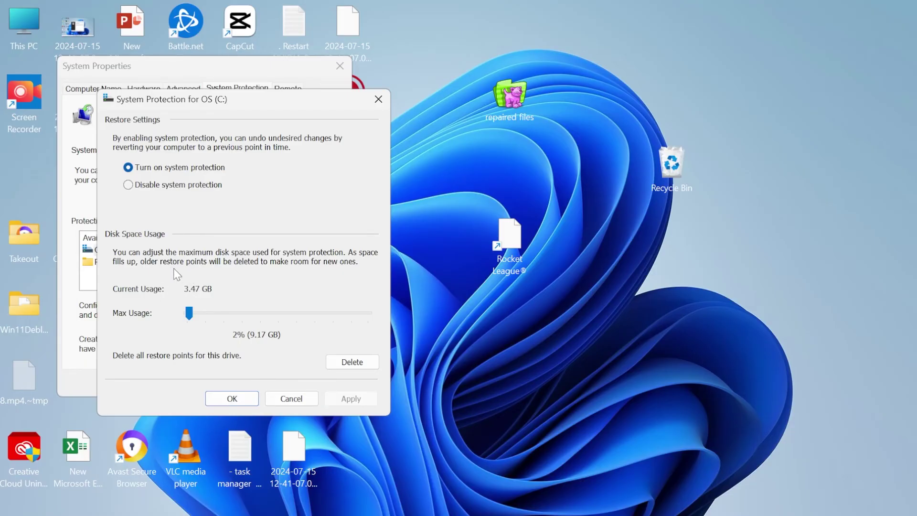
Set the maximum disk usage for system protection to 2% and start deleting all restore points for this drive.
mouse_move(189, 313)
mouse_down()
mouse_move(348, 314)
mouse_move(215, 308)
mouse_move(189, 318)
mouse_up()
click(352, 361)
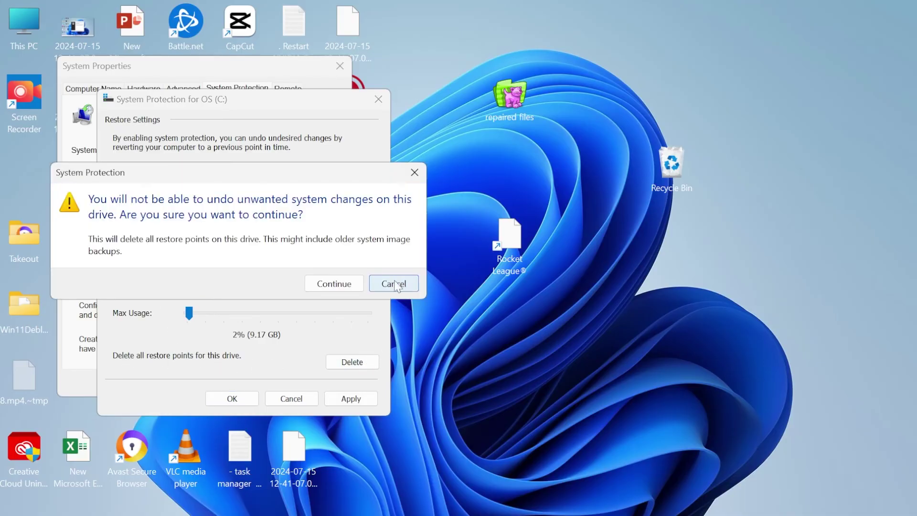